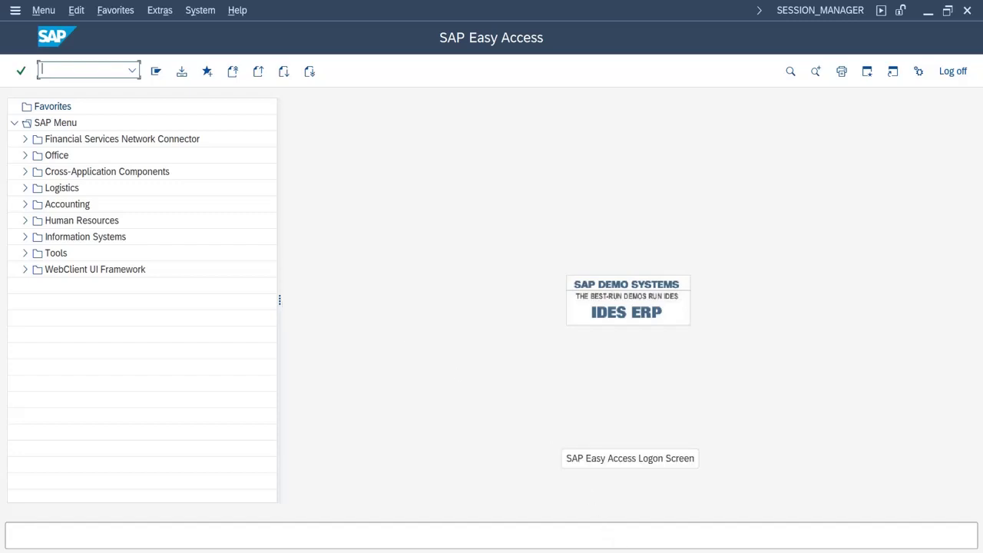
# - Bring up the Word notes listing the six OMSR steps for hiding a material master field
pyautogui.hotkey('alt', 'Tab')
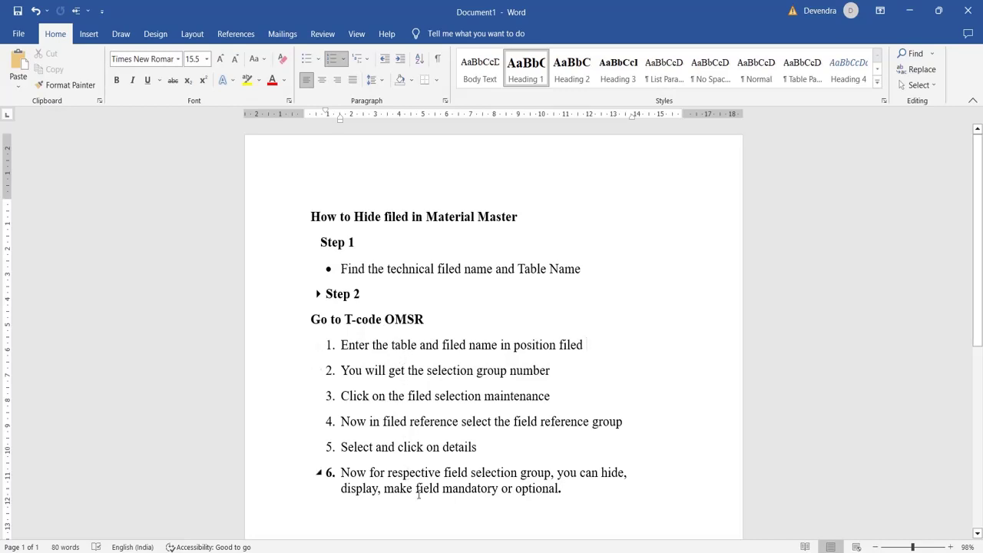
# - Back in SAP, create raw material 7 with the Basic Data 1 view selected
pyautogui.hotkey('alt', 'Tab')
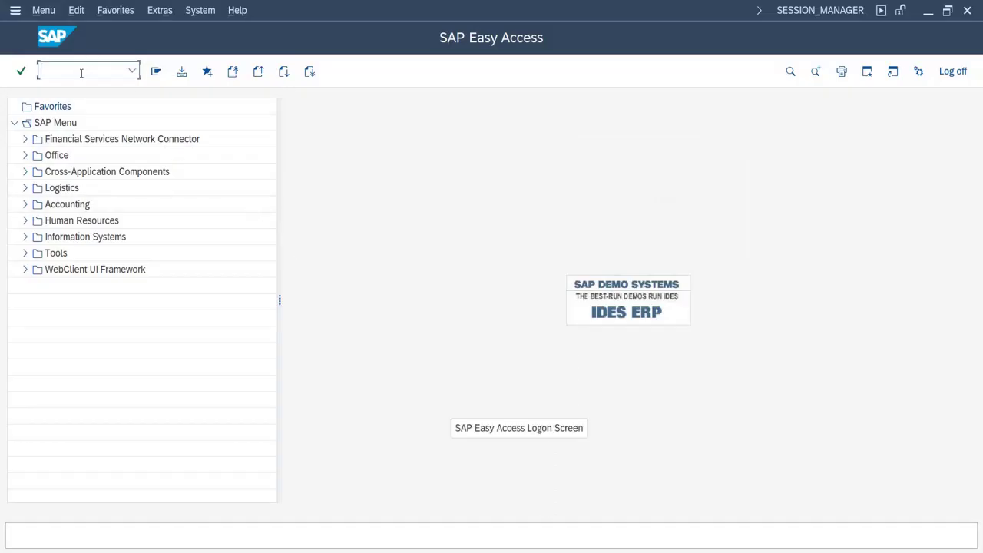
pyautogui.write('mm03')
pyautogui.press('Return')
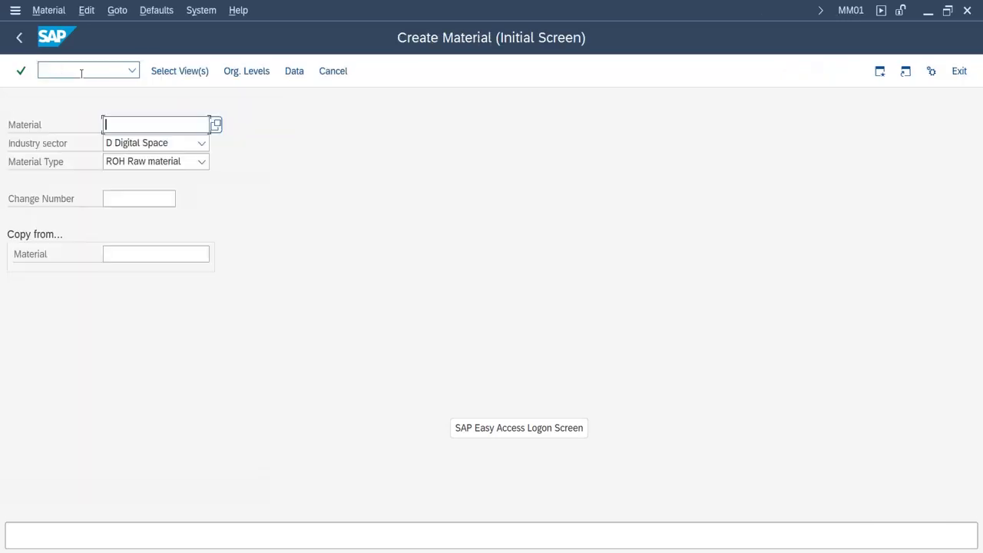
pyautogui.press('Return')
pyautogui.click(248, 147)
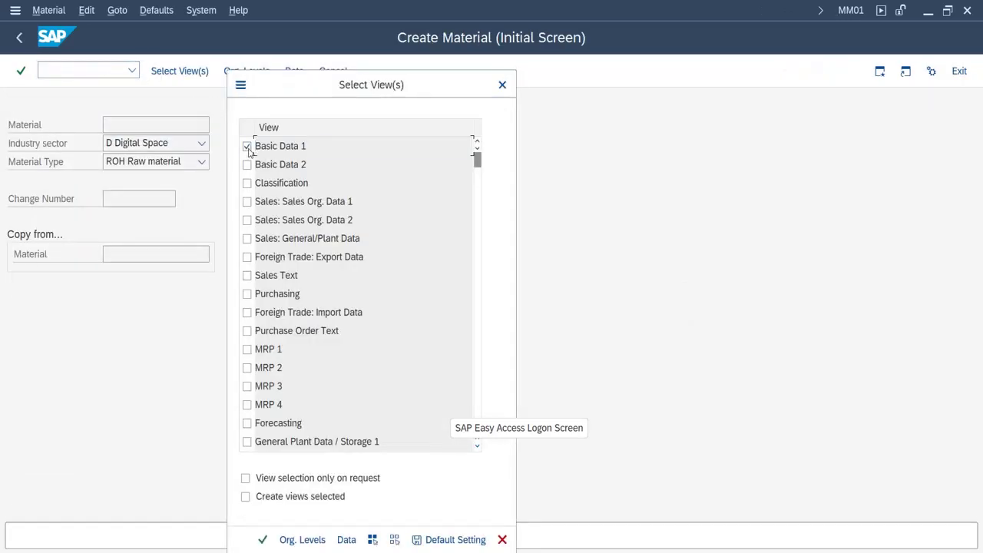
pyautogui.press('Return')
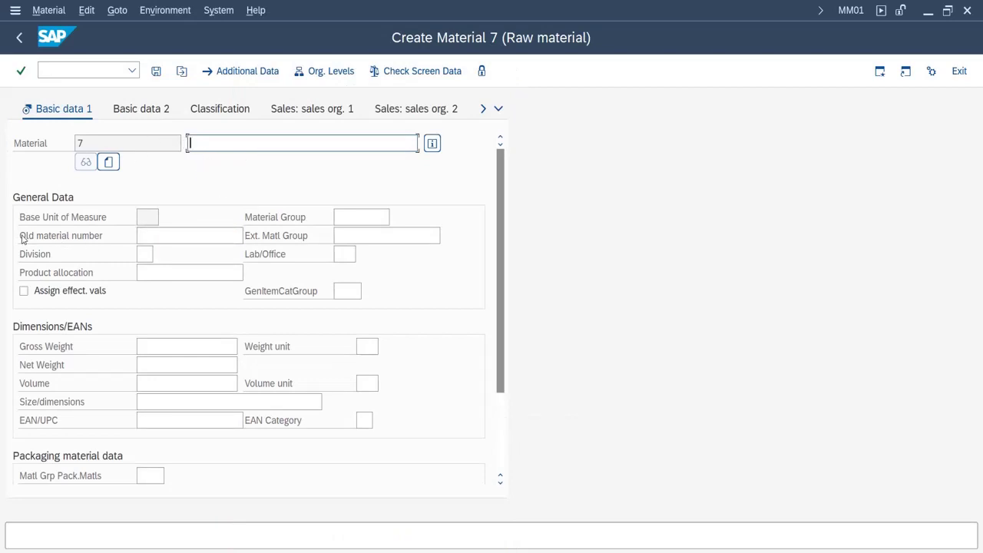
# - View Old material number's technical information and select MARA, BISMT and screen field MARA-BISMT
pyautogui.moveTo(21, 235); pyautogui.dragTo(108, 238)
pyautogui.click(150, 240)
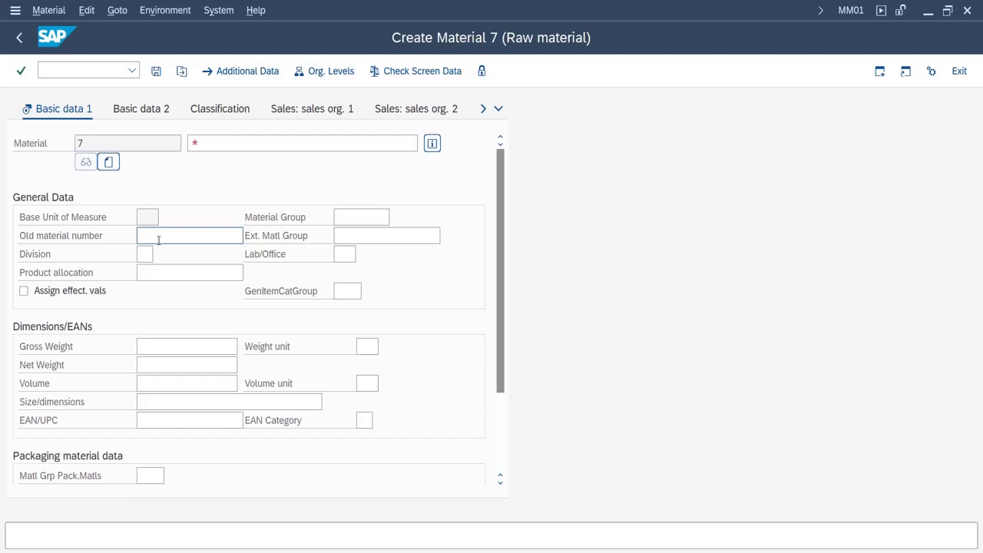
pyautogui.press('F1')
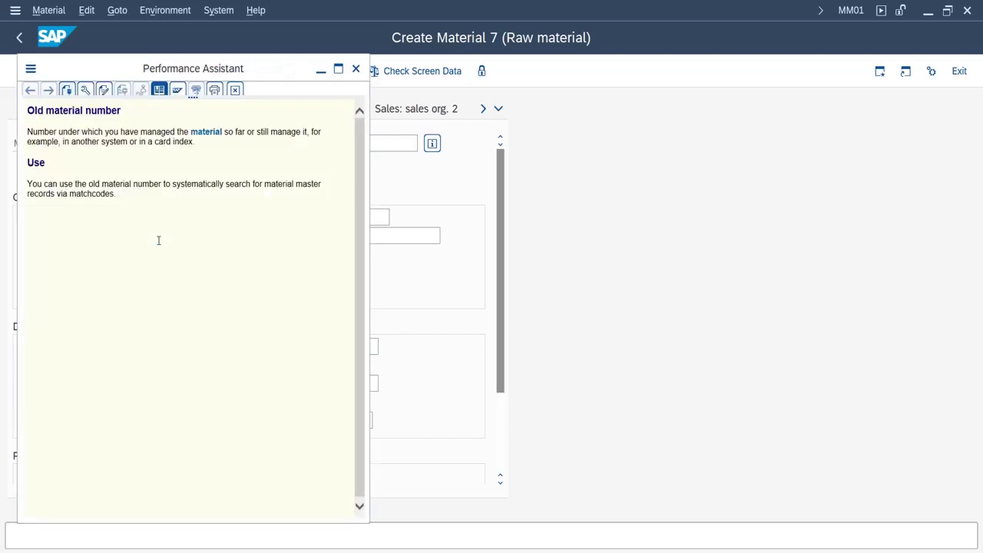
pyautogui.click(86, 92)
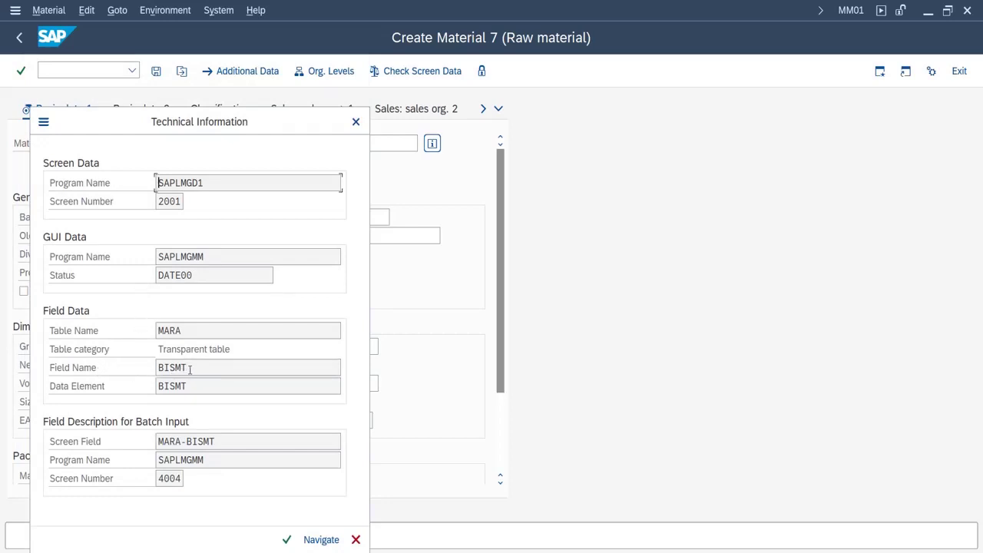
pyautogui.moveTo(190, 369); pyautogui.dragTo(157, 367)
pyautogui.click(158, 367)
pyautogui.moveTo(191, 331); pyautogui.dragTo(147, 331)
pyautogui.click(147, 332)
pyautogui.moveTo(216, 443); pyautogui.dragTo(150, 440)
pyautogui.hotkey('ctrl', 'c')
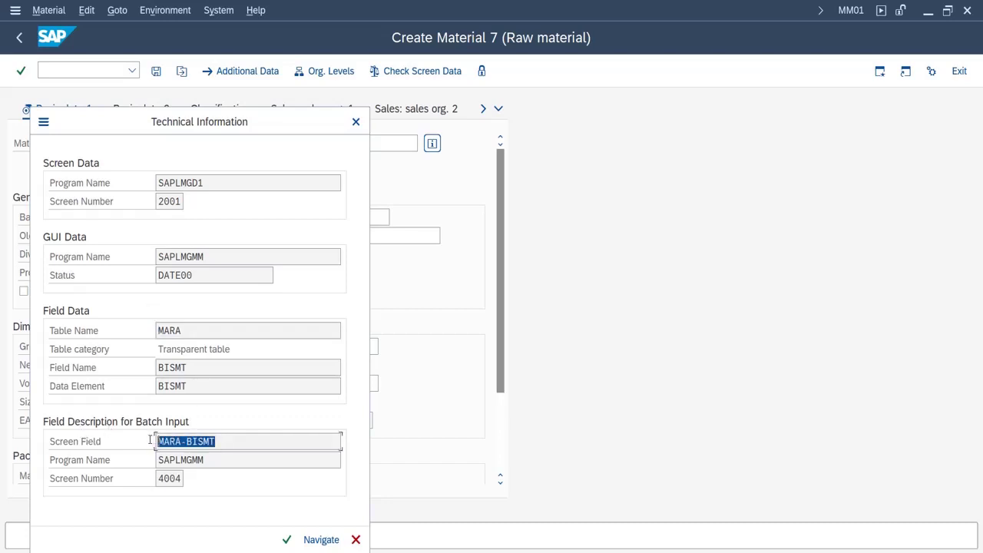
# - Start a new SAP session from the field help dialog's menu
pyautogui.click(150, 440)
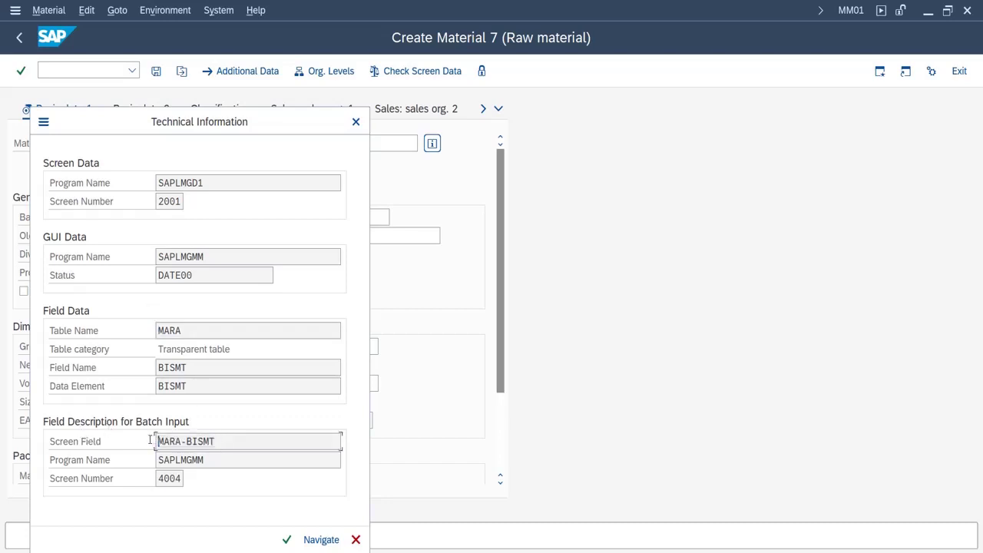
pyautogui.click(45, 123)
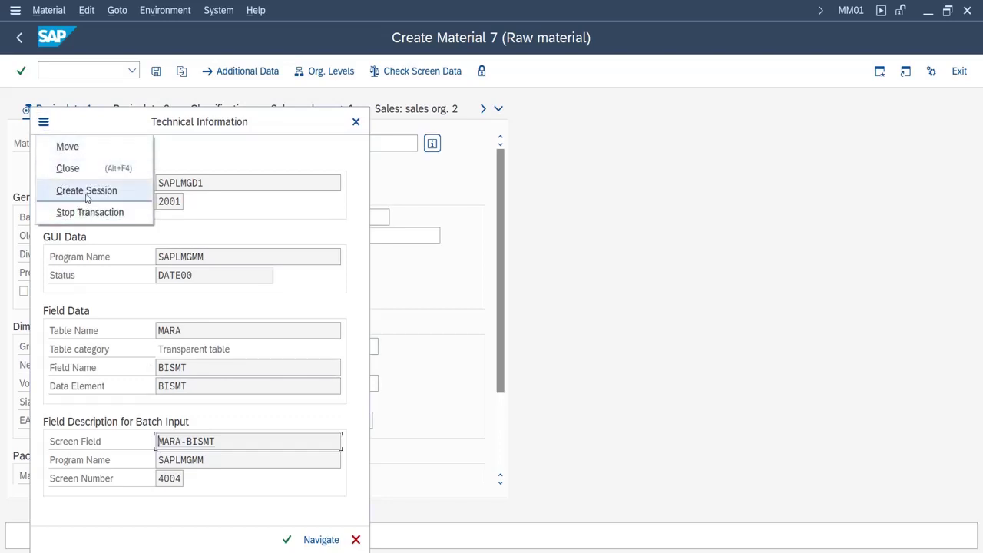
pyautogui.click(84, 192)
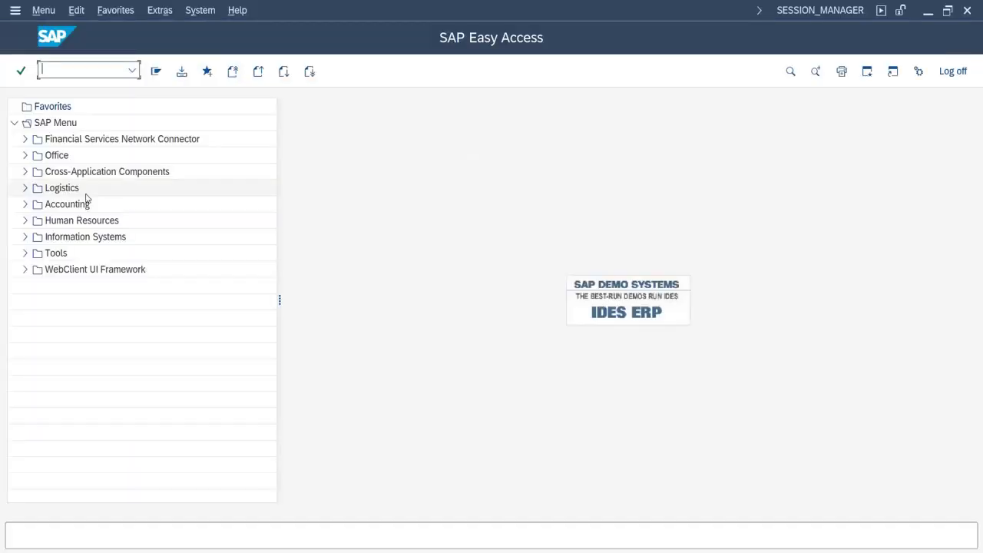
# - Run OMSR and position the field groups list on MARA-BISMT, showing group 11
pyautogui.write('omsr')
pyautogui.press('Return')
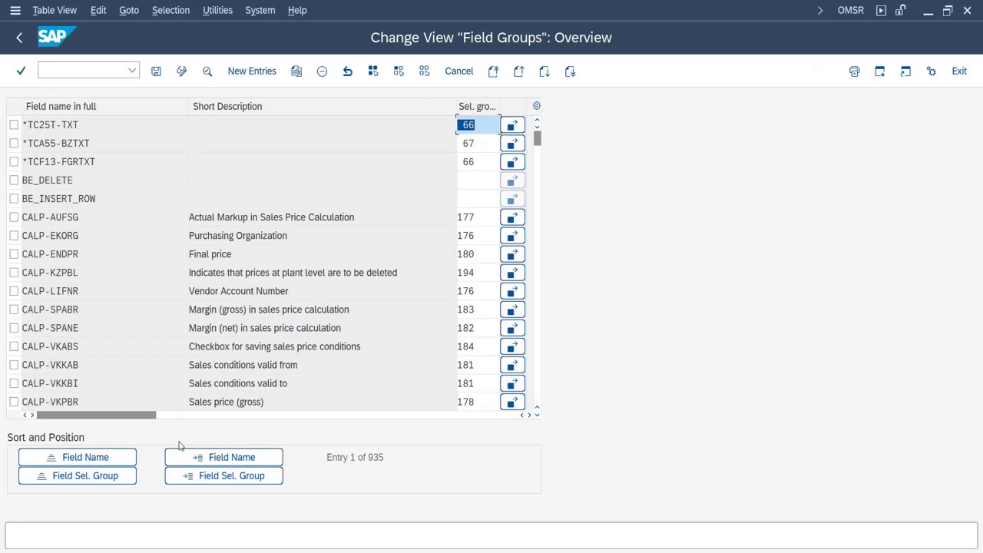
pyautogui.click(198, 458)
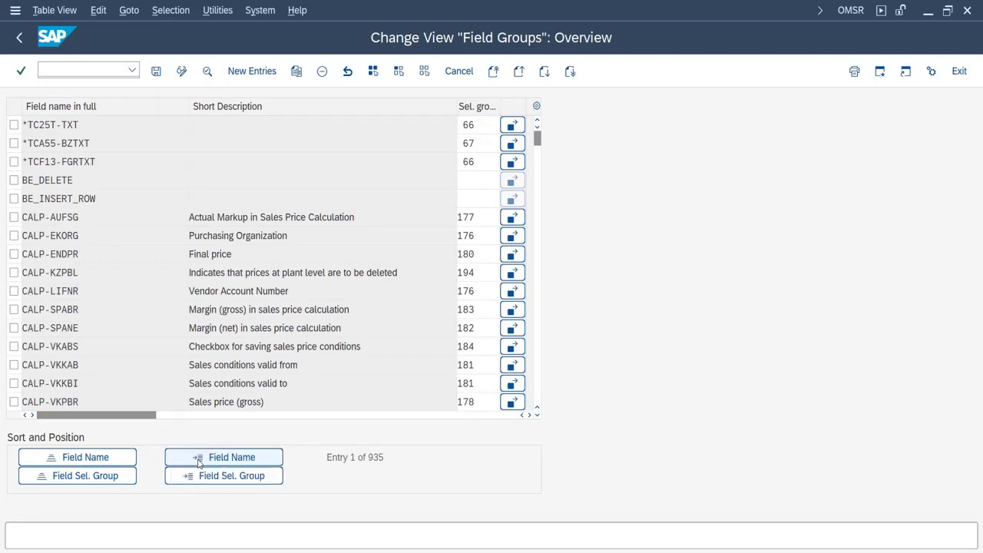
pyautogui.hotkey('ctrl', 'v')
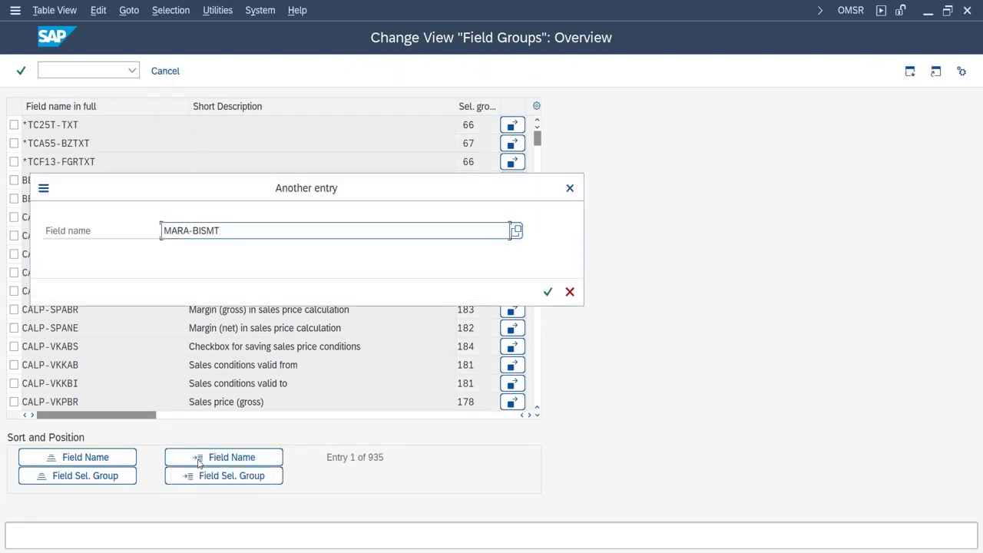
pyautogui.press('Return')
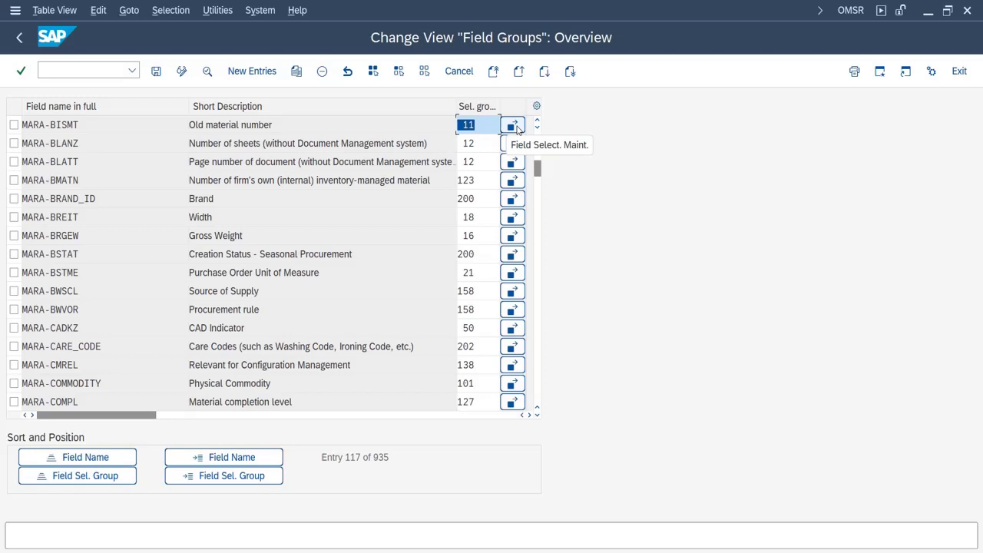
# - Open field selection for group 11, locate reference ROH and open its details
pyautogui.click(517, 128)
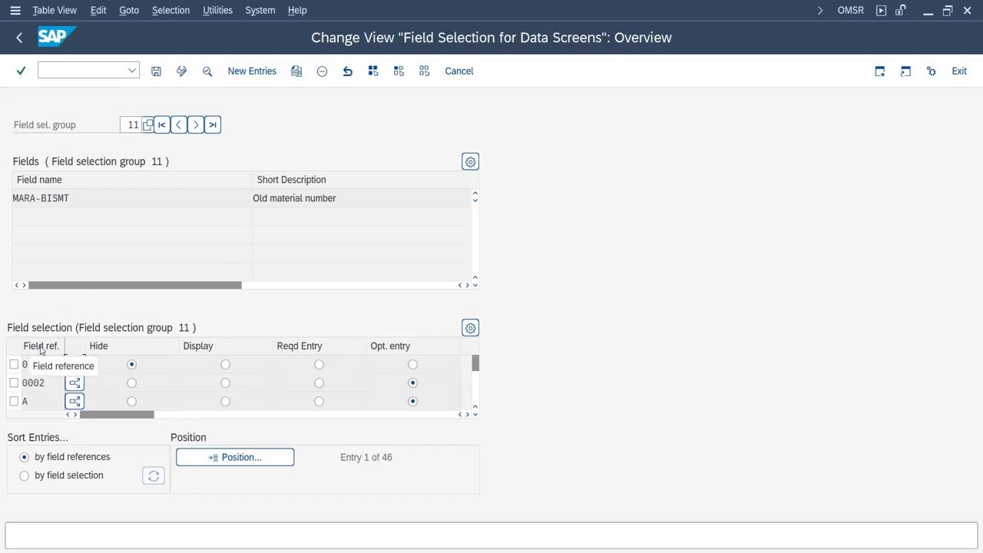
pyautogui.click(228, 465)
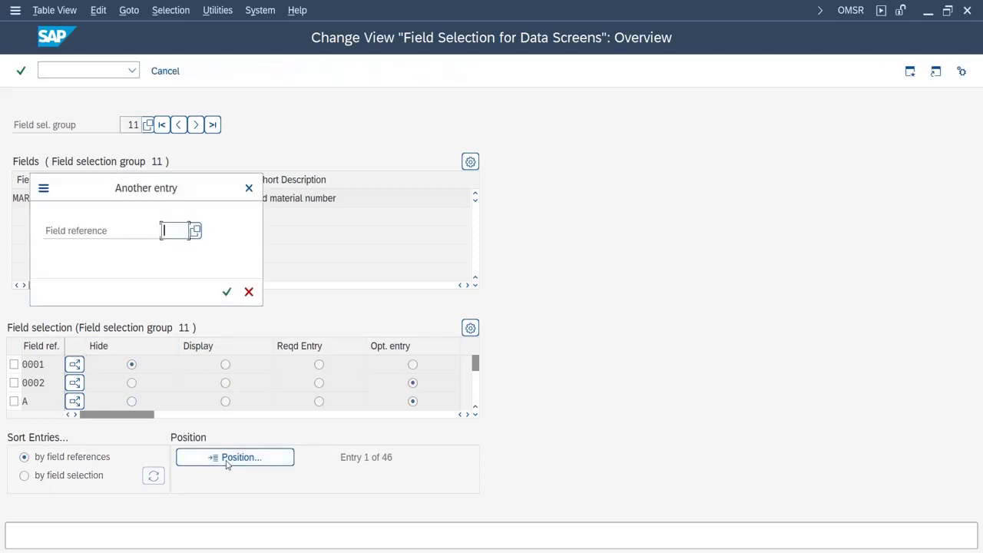
pyautogui.write('roh')
pyautogui.press('Return')
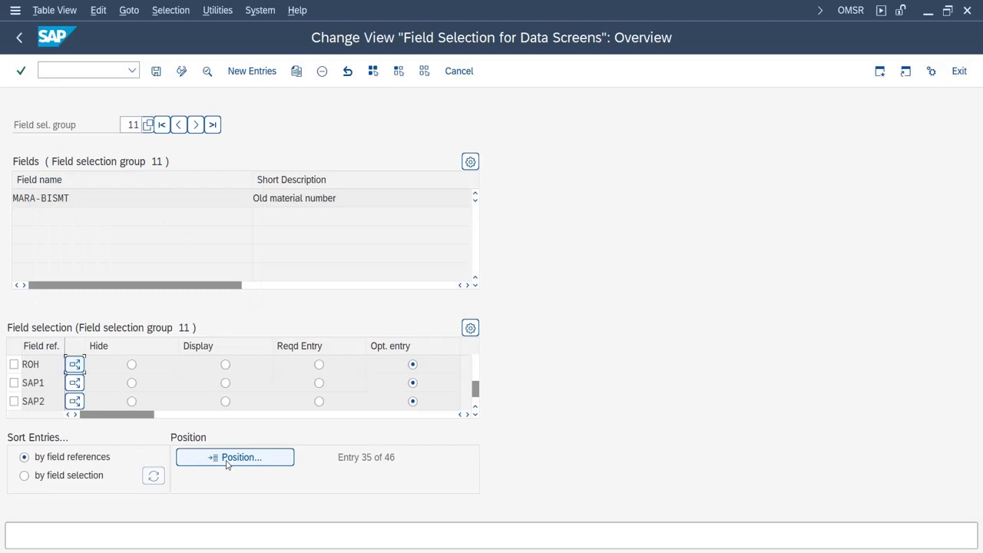
pyautogui.click(13, 365)
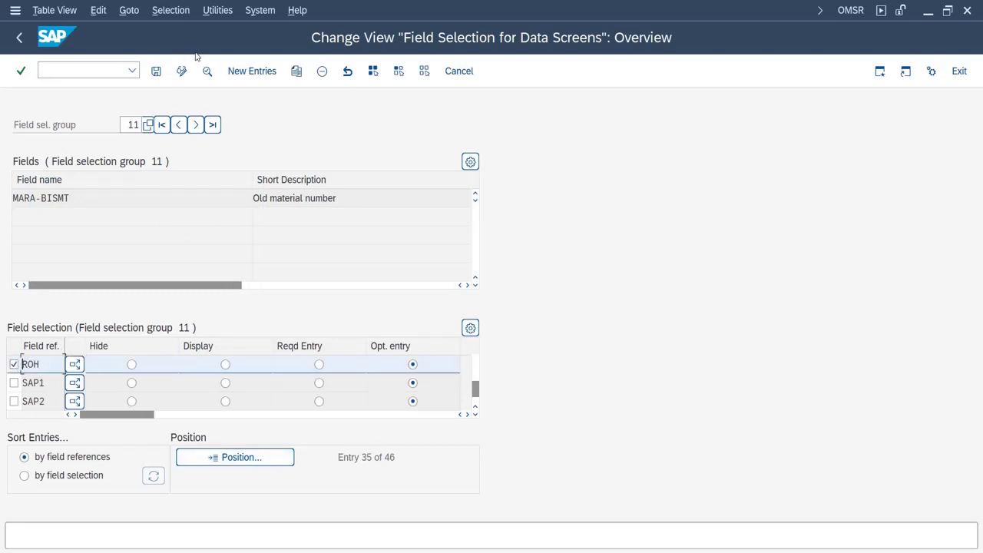
pyautogui.click(207, 74)
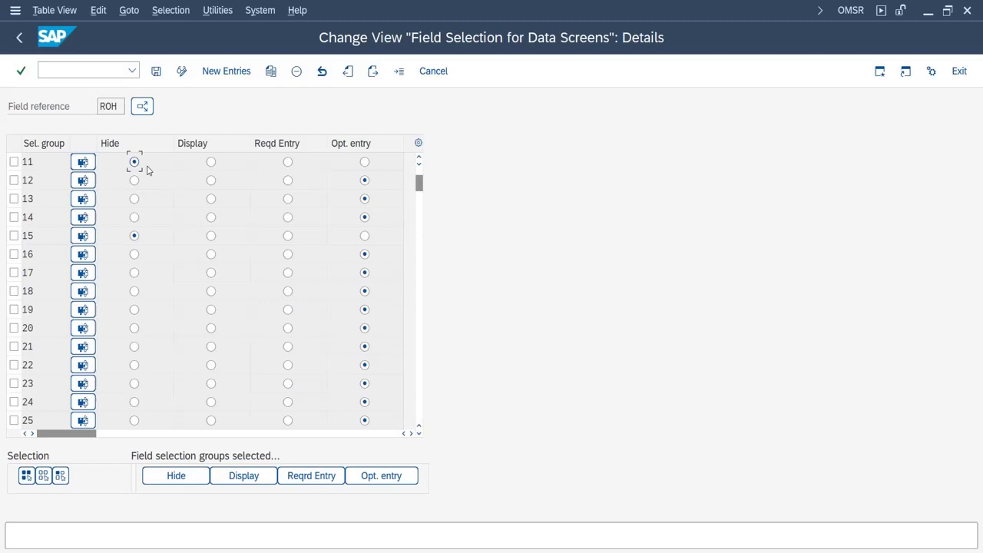
# - Save group 11 as Hide for ROH under the MM_Configuration customizing request
pyautogui.click(158, 72)
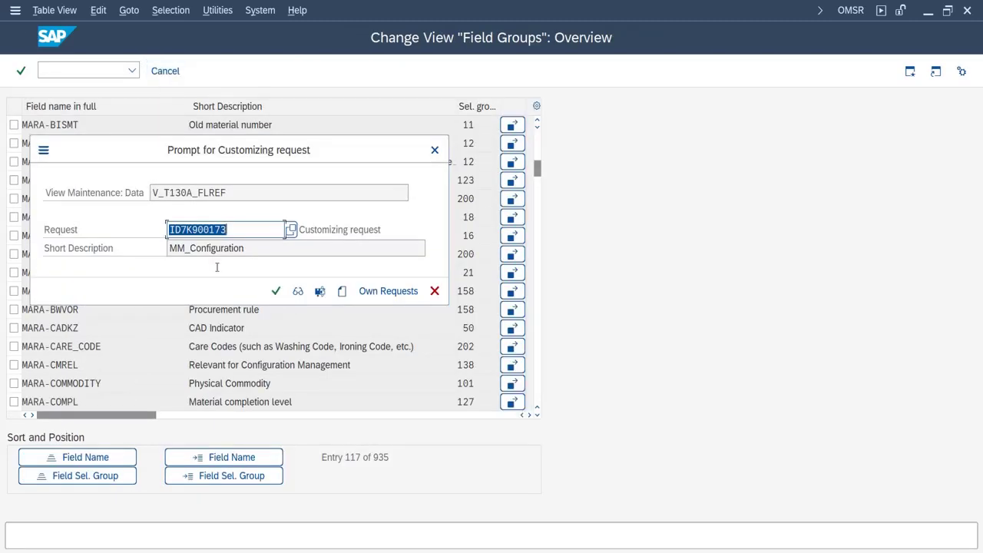
pyautogui.click(276, 290)
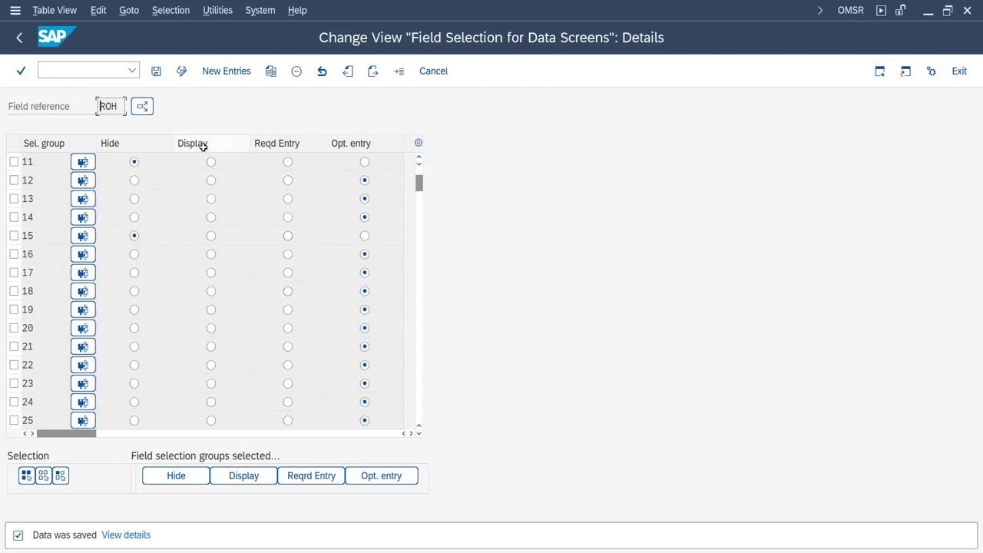
# - In the material session, close the help windows and exit the Create Material 7 screen
pyautogui.hotkey('alt', 'Tab')
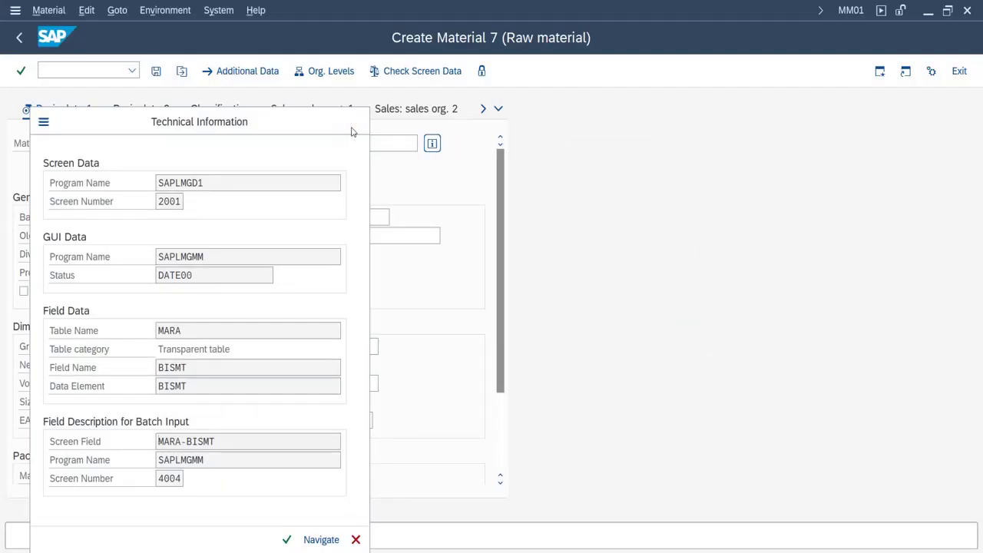
pyautogui.press('Escape')
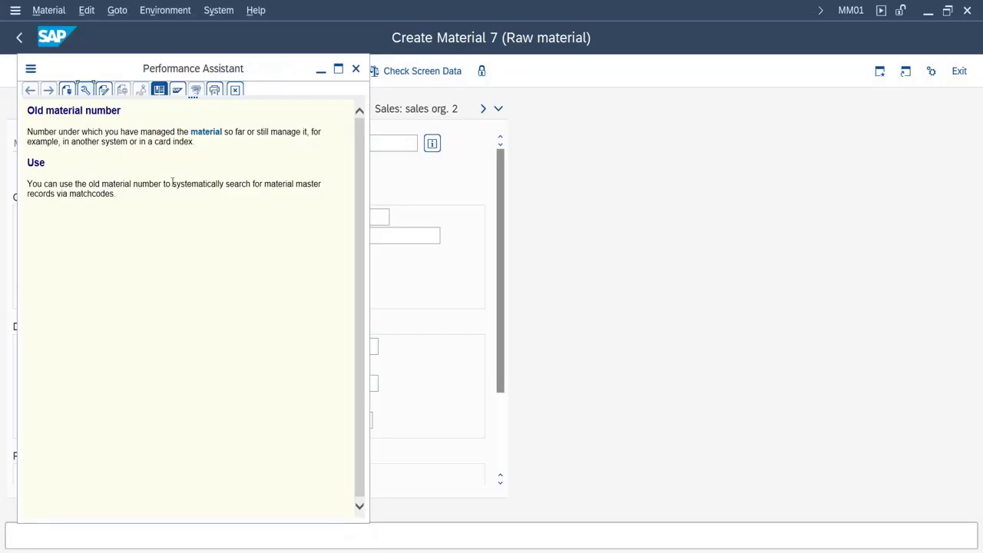
pyautogui.click(357, 70)
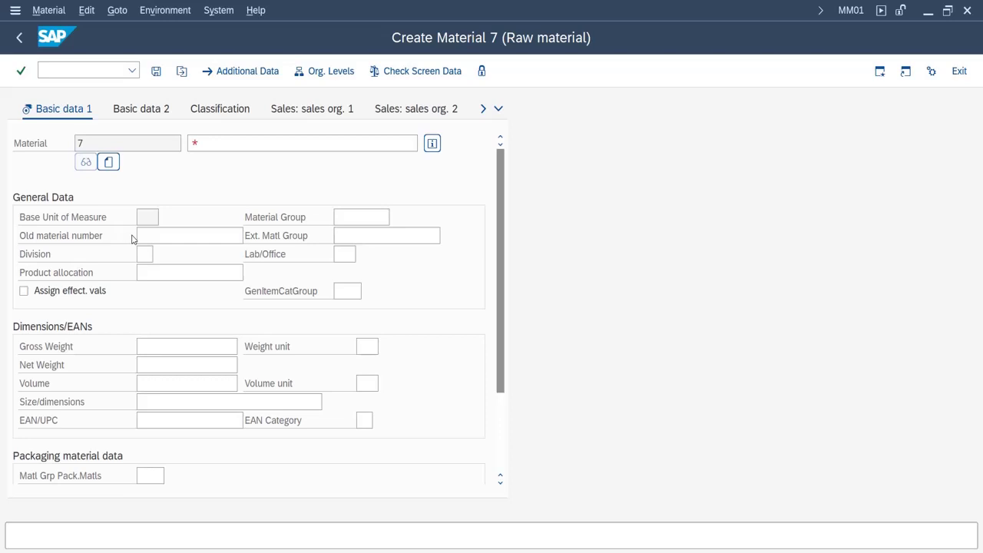
pyautogui.click(19, 37)
# - Create raw material 8 via /nmm01 on Basic Data 1, where Old material number is gone
pyautogui.click(53, 70)
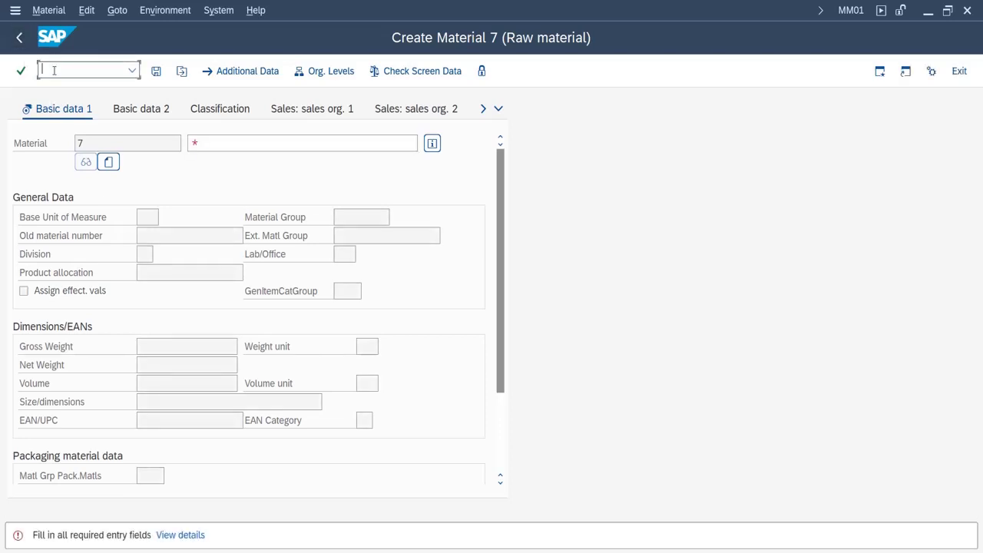
pyautogui.write('/nmm01')
pyautogui.press('Return')
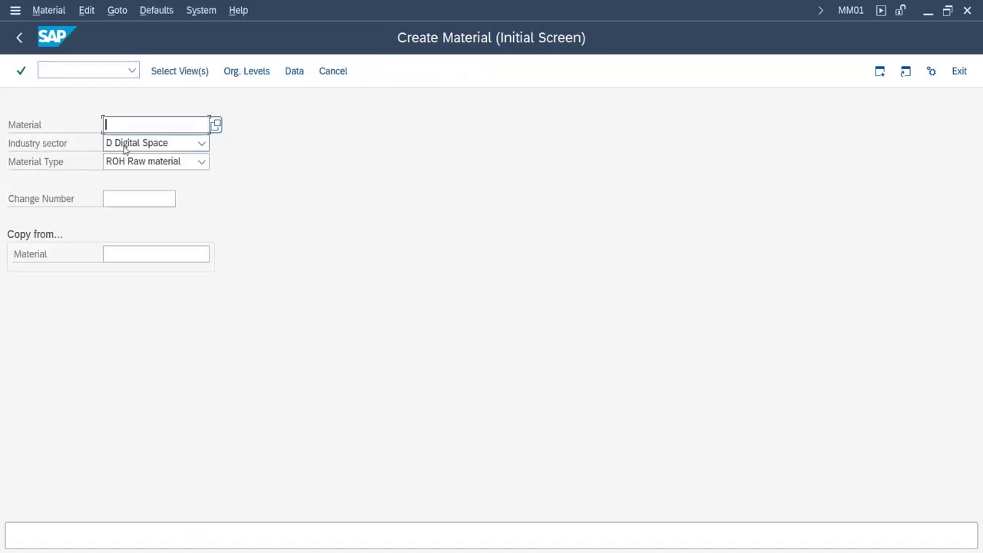
pyautogui.press('Return')
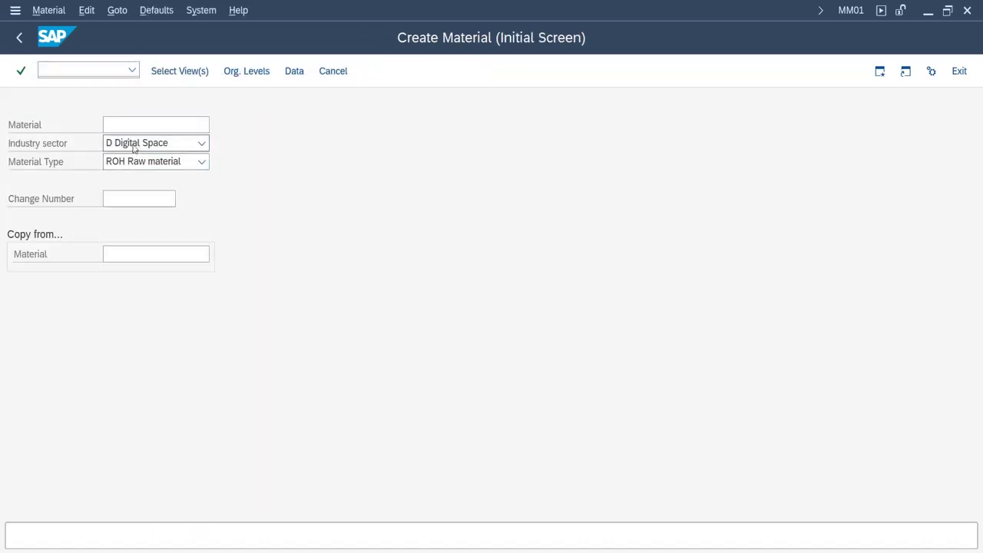
pyautogui.click(247, 146)
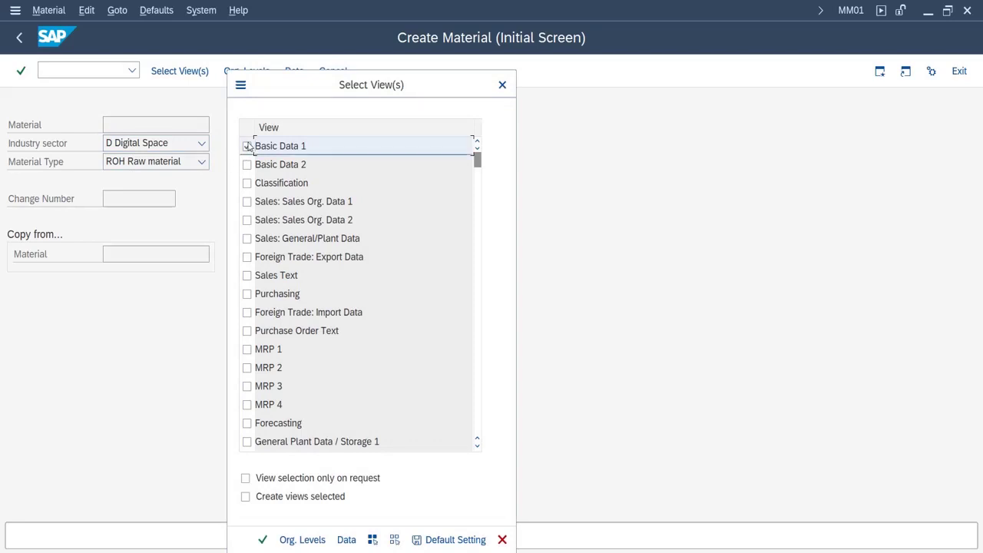
pyautogui.press('Return')
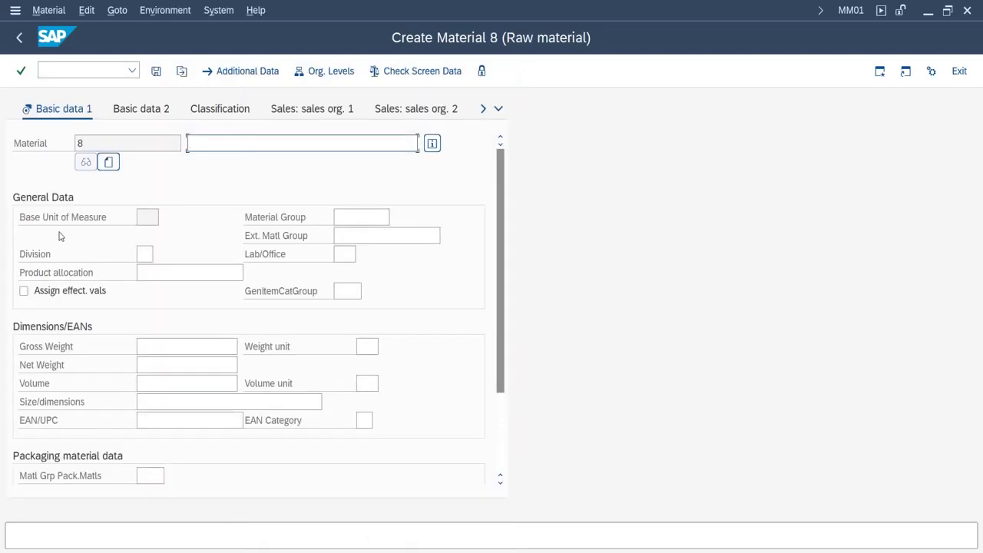